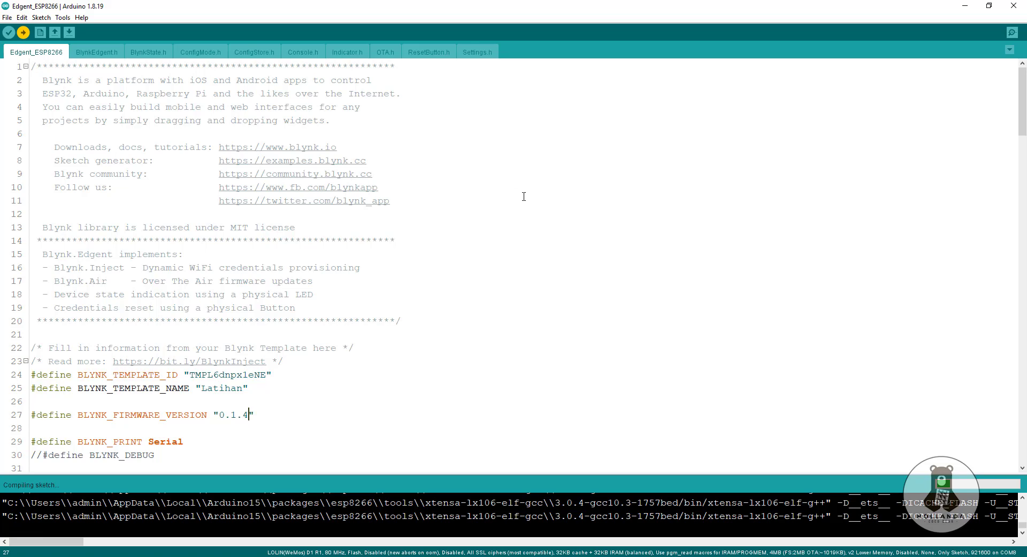
# Review the template, firmware version, board selection and pin definitions in the Edgent_ESP8266 sketch.
pyautogui.scroll(-3, 524, 197)
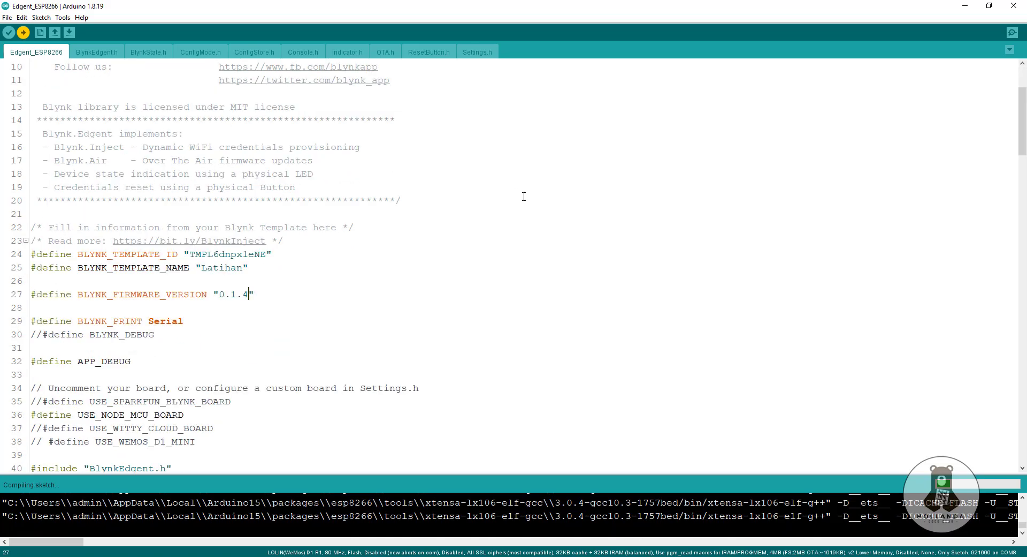
pyautogui.scroll(-3, 524, 197)
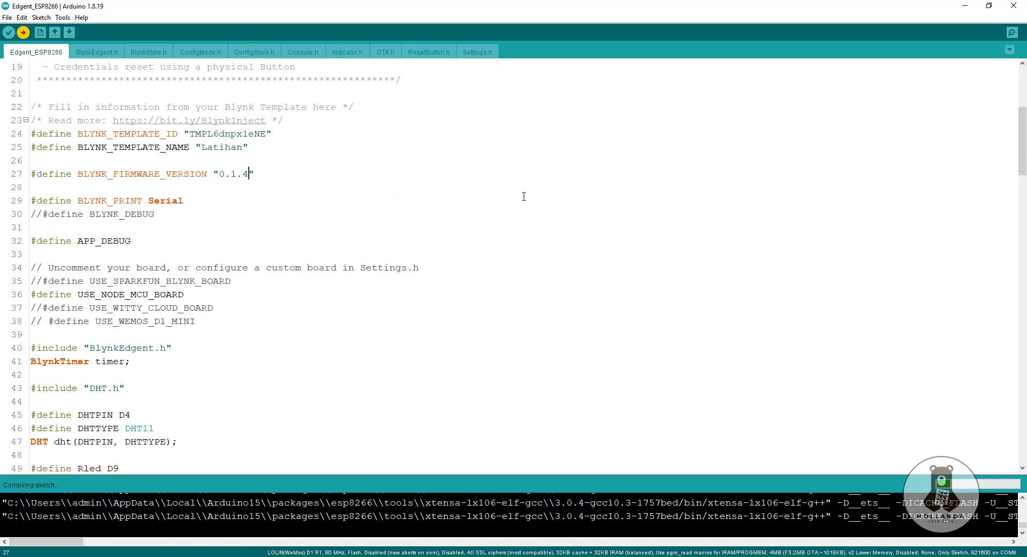
pyautogui.scroll(-3, 524, 196)
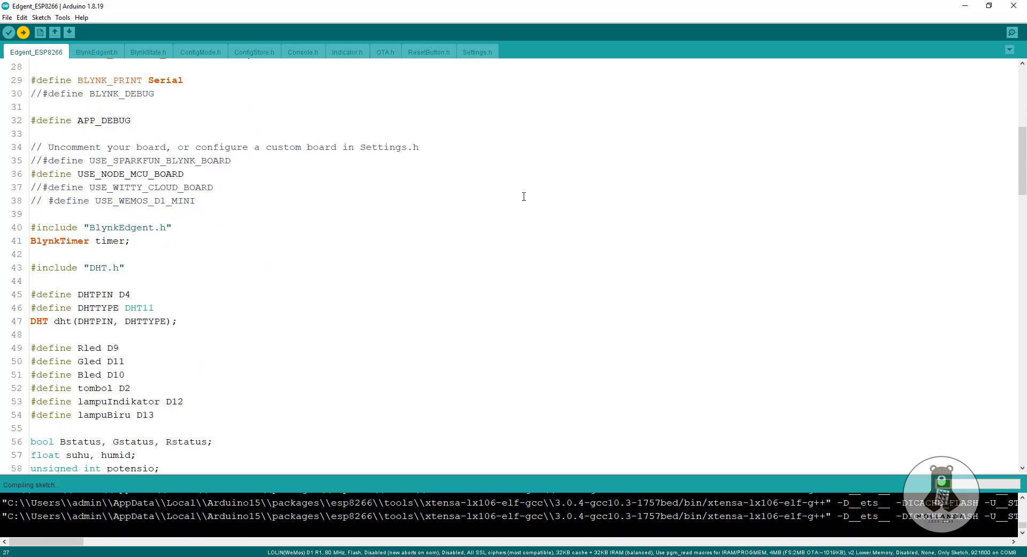
pyautogui.scroll(9, 524, 196)
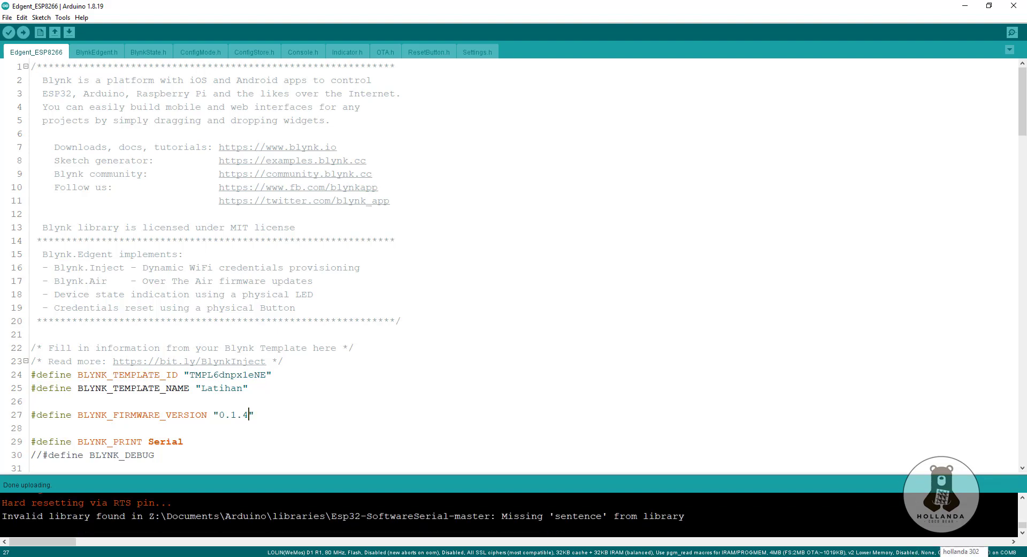
# Open the serial monitor and connect the computer to the open Wi-Fi network Blynk Latihan-4JPK.
pyautogui.click(965, 555)
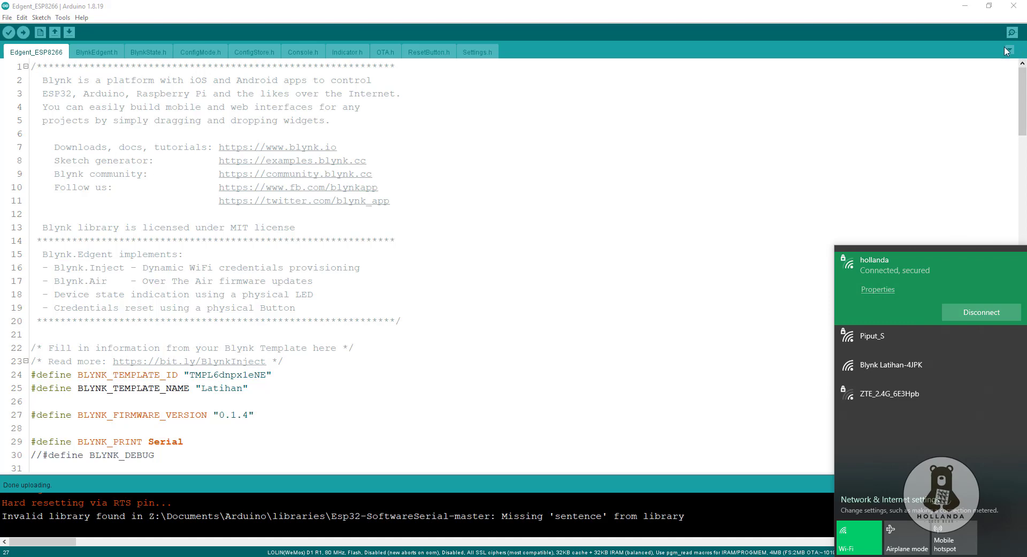
pyautogui.click(1012, 33)
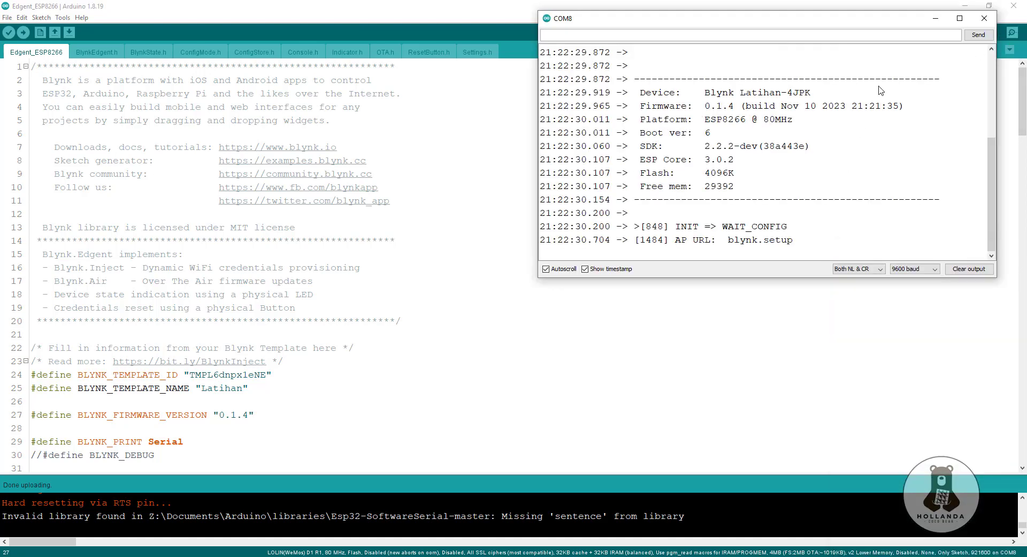
pyautogui.click(934, 553)
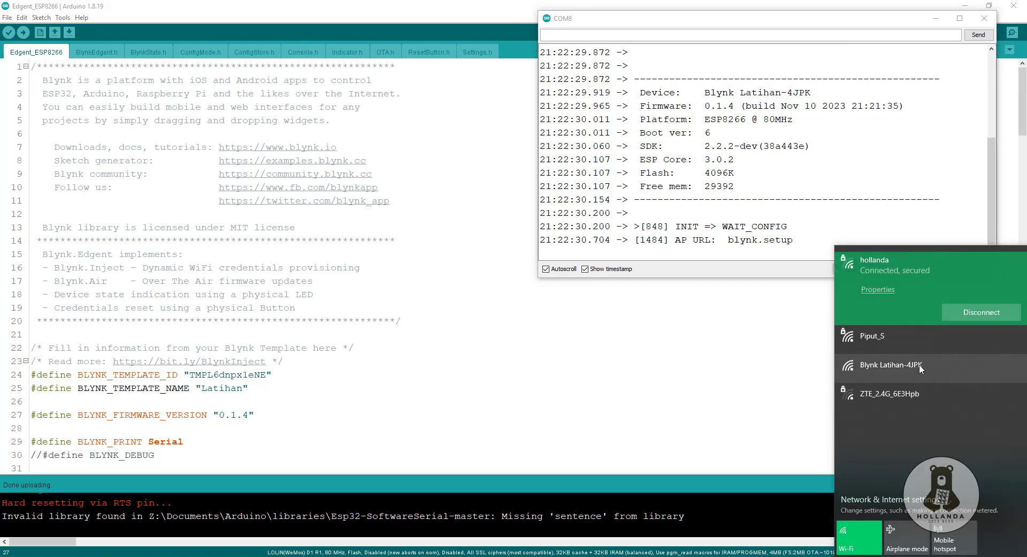
pyautogui.click(919, 369)
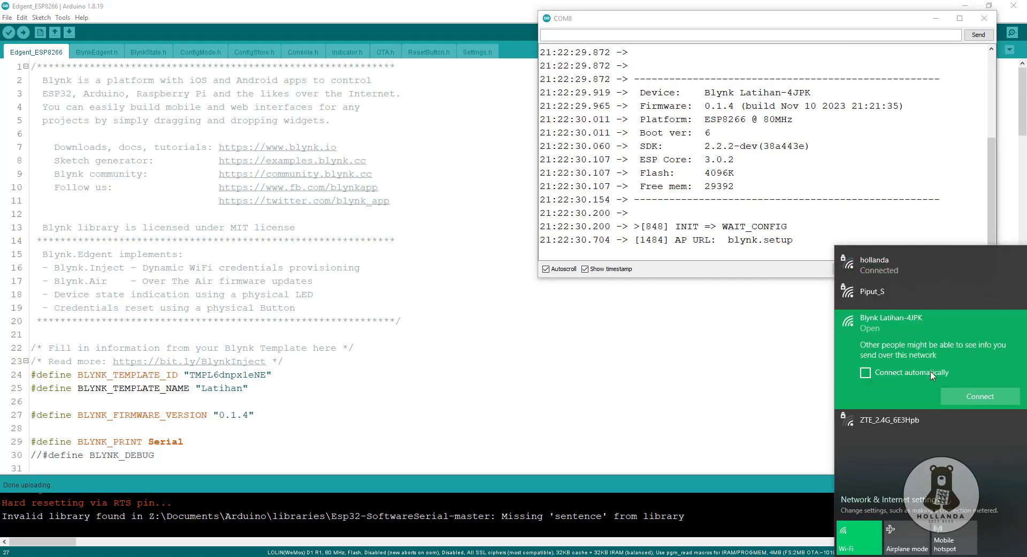
pyautogui.click(957, 394)
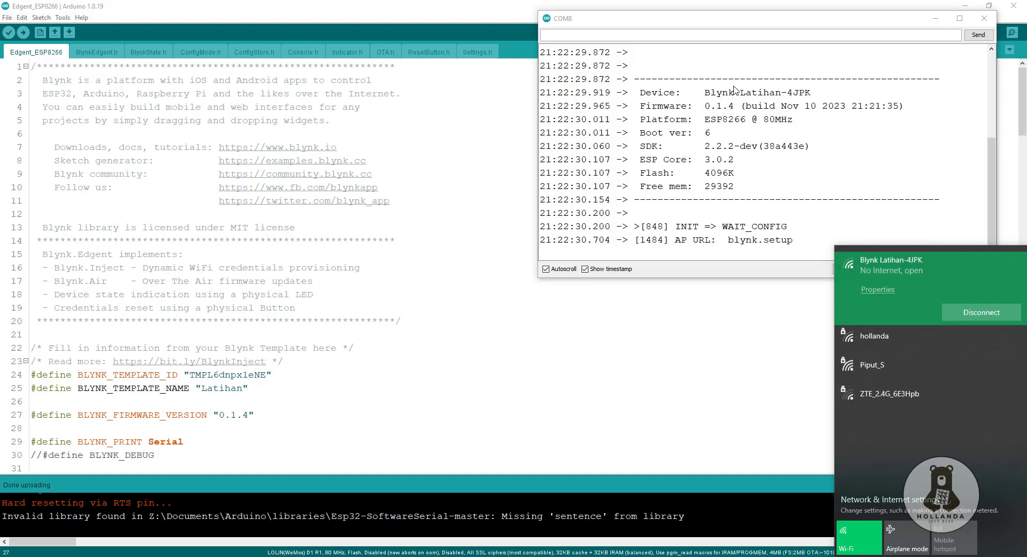
pyautogui.moveTo(729, 241); pyautogui.dragTo(795, 245)
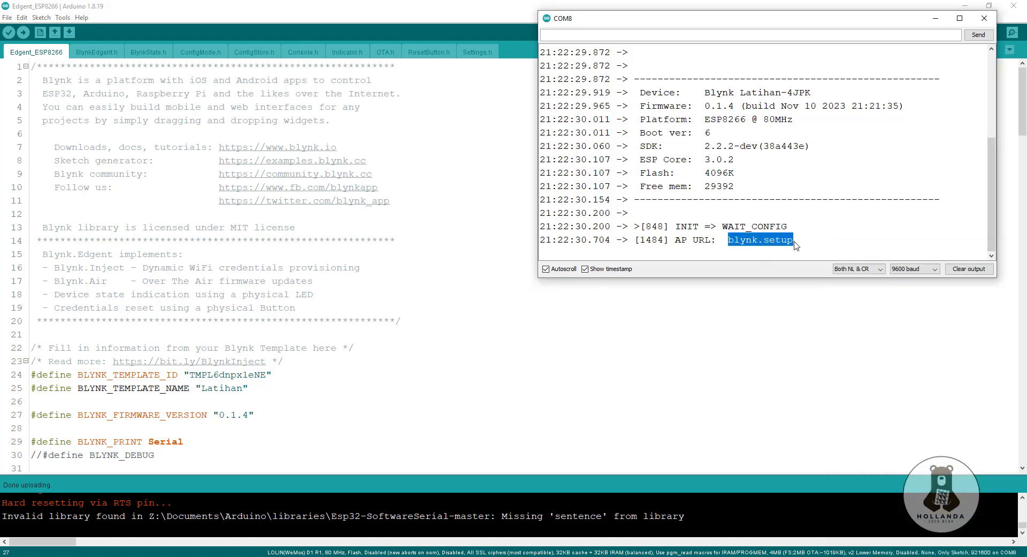
pyautogui.click(214, 556)
pyautogui.hotkey('ctrl', 't')
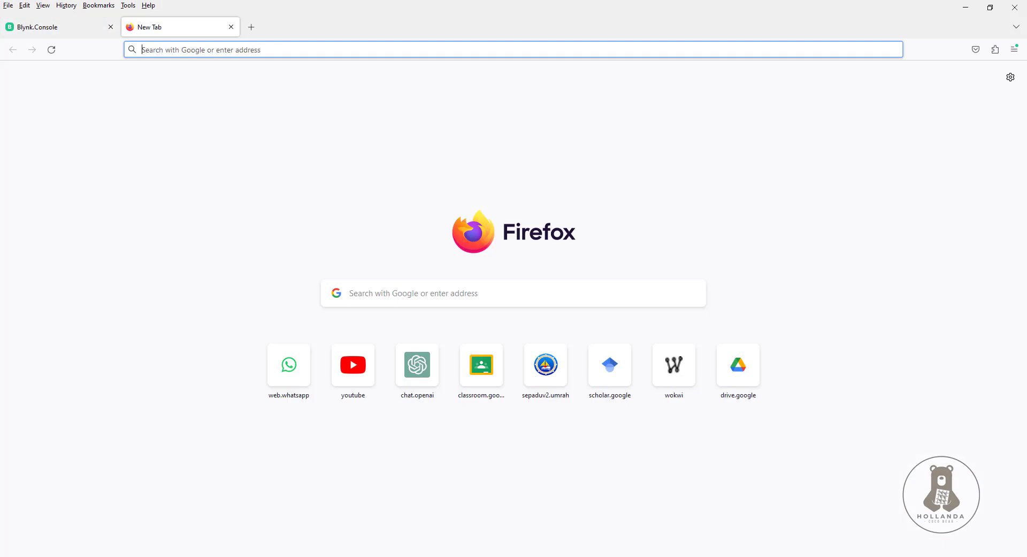
pyautogui.write('http://')
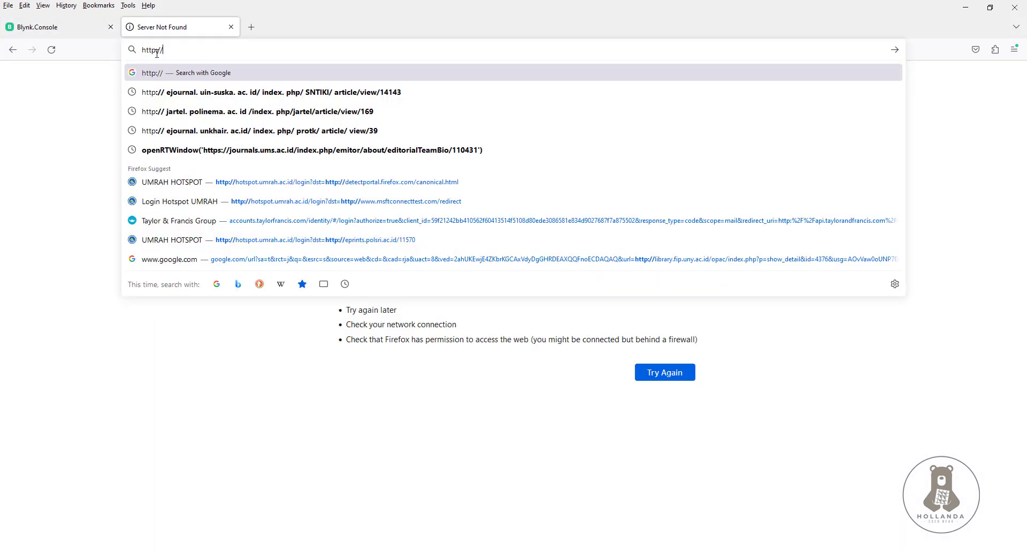
pyautogui.write('blynk.setup')
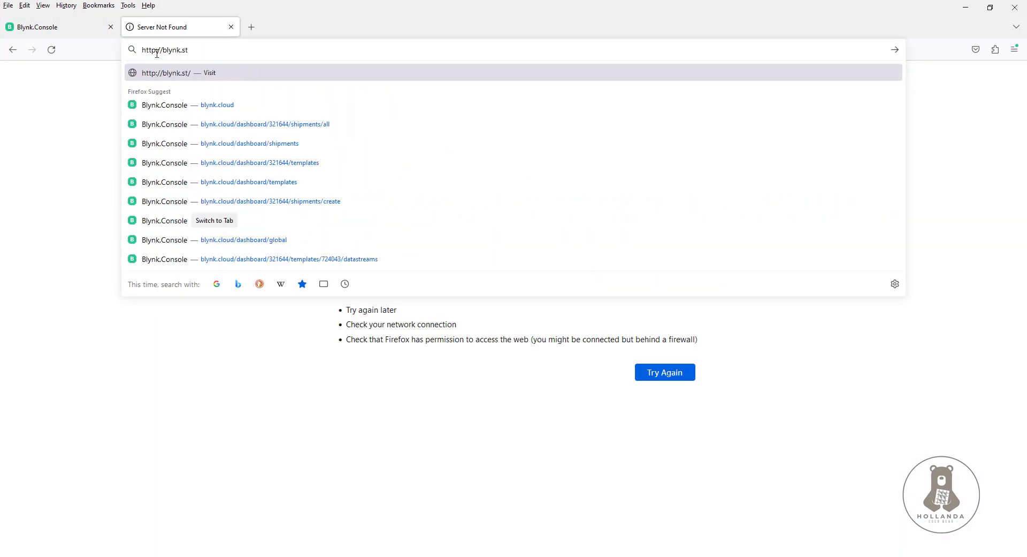
pyautogui.press('Return')
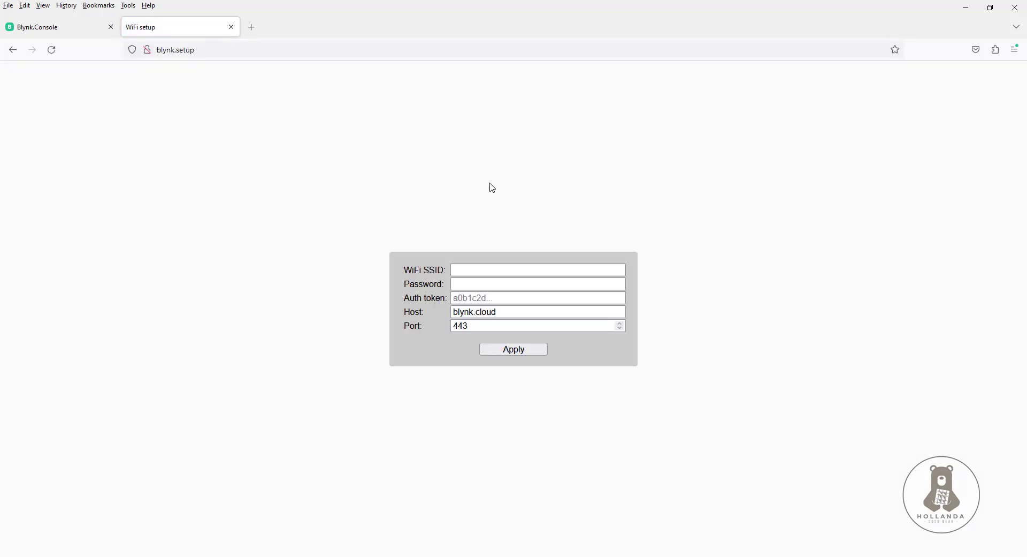
# Fill in the WiFi SSID and the Wi-Fi password on the WiFi setup page.
pyautogui.click(469, 268)
pyautogui.click(469, 268)
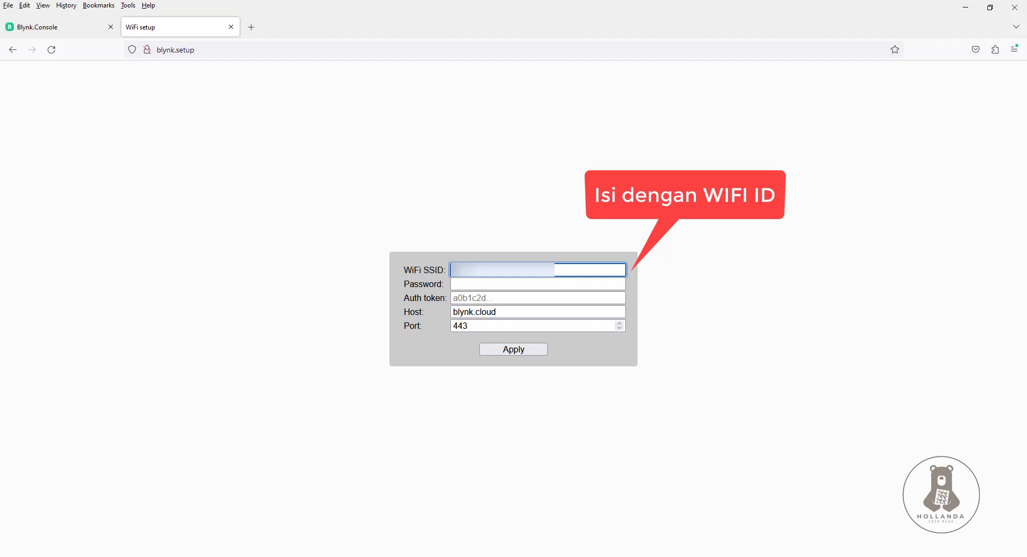
pyautogui.write('...')
pyautogui.press('Tab')
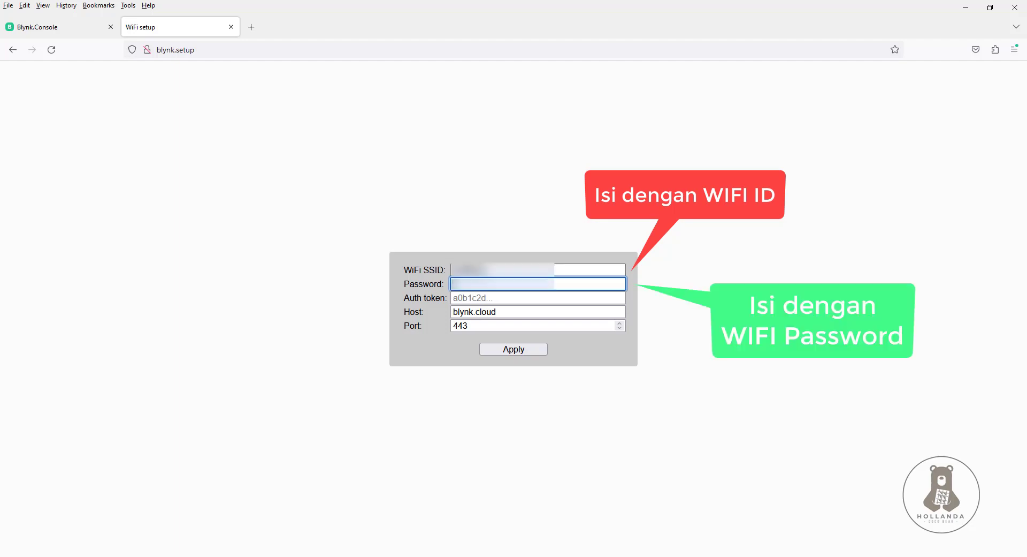
pyautogui.write('...')
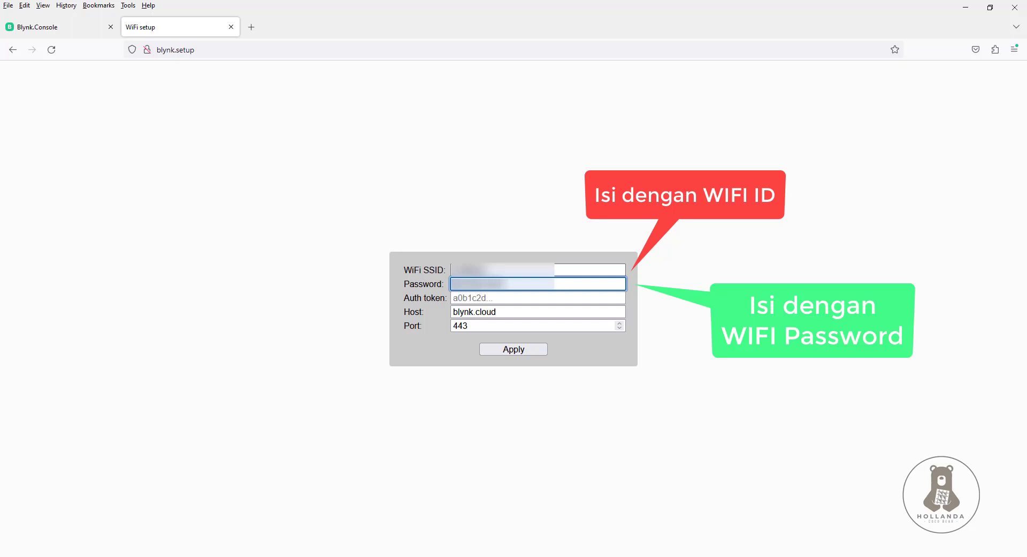
pyautogui.click(499, 351)
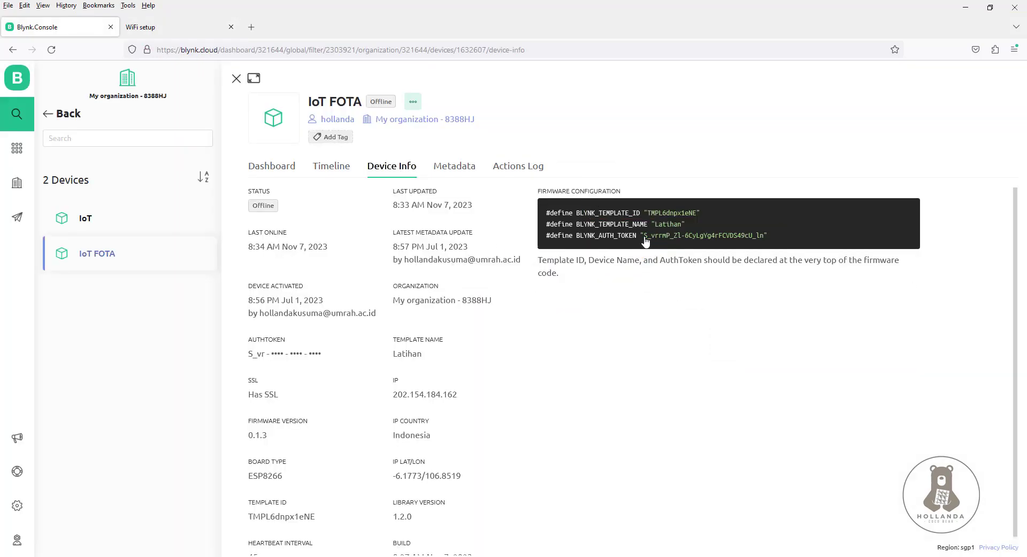
# Copy the IoT FOTA device's auth token from Blynk.Console into the WiFi setup form and apply the configuration.
pyautogui.moveTo(805, 241); pyautogui.dragTo(643, 240)
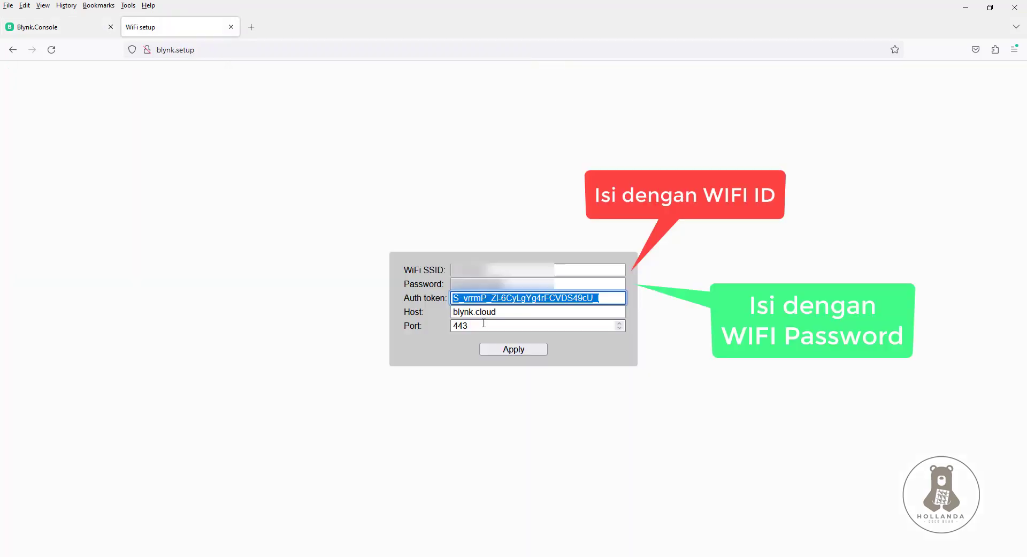
pyautogui.click(605, 297)
pyautogui.click(505, 348)
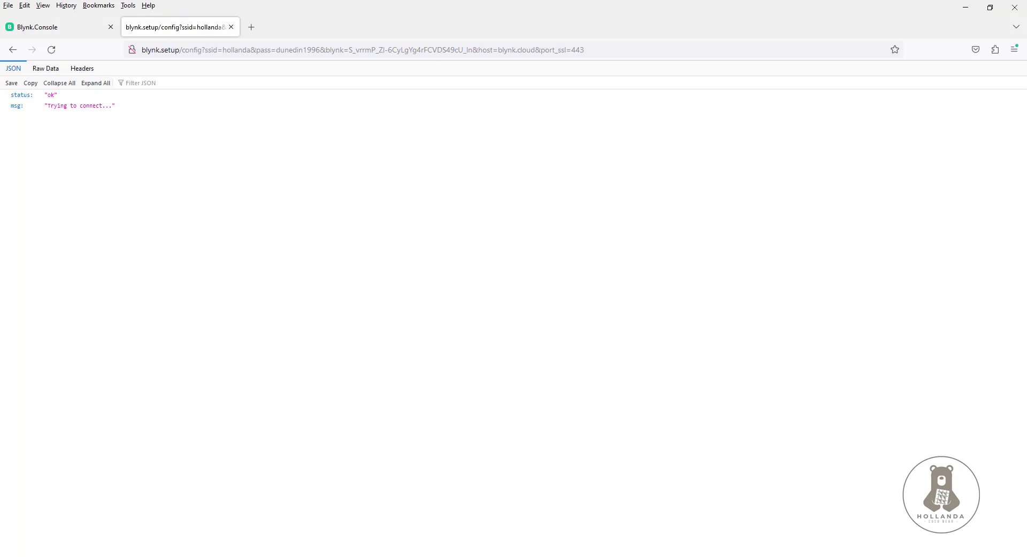
# Switch to the COM8 serial monitor and check the board's Wi-Fi and Blynk cloud connection log.
pyautogui.click(669, 556)
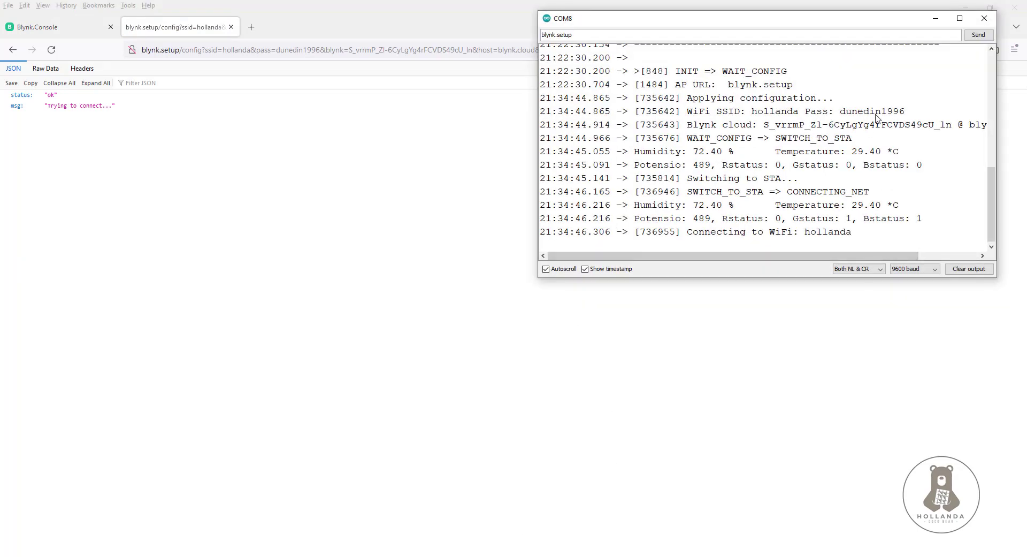
pyautogui.scroll(4, 732, 154)
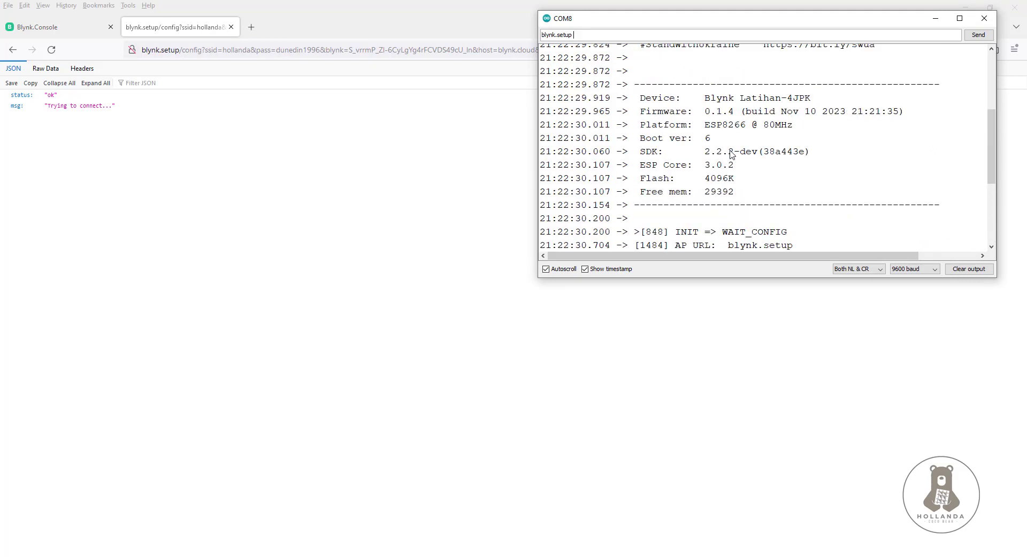
pyautogui.scroll(-3, 732, 154)
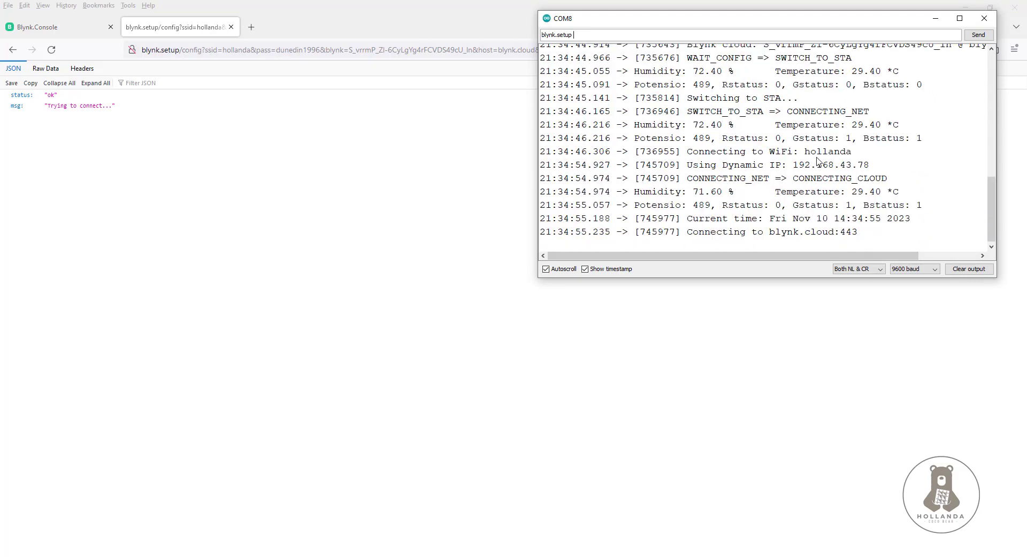
# Return to Blynk.Console in the browser, reload the device list to check the status, and open the IoT FOTA device.
pyautogui.click(61, 25)
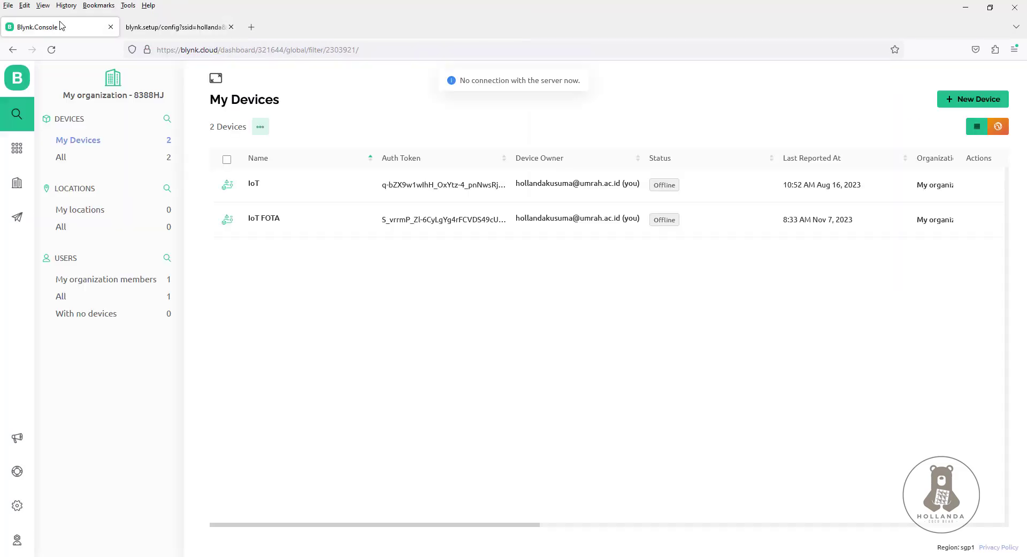
pyautogui.click(52, 50)
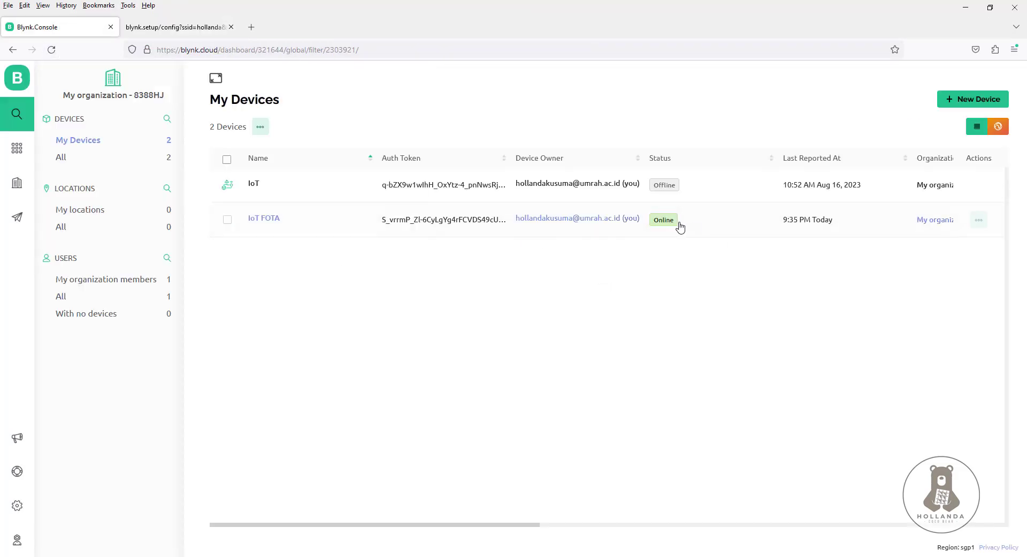
pyautogui.click(270, 218)
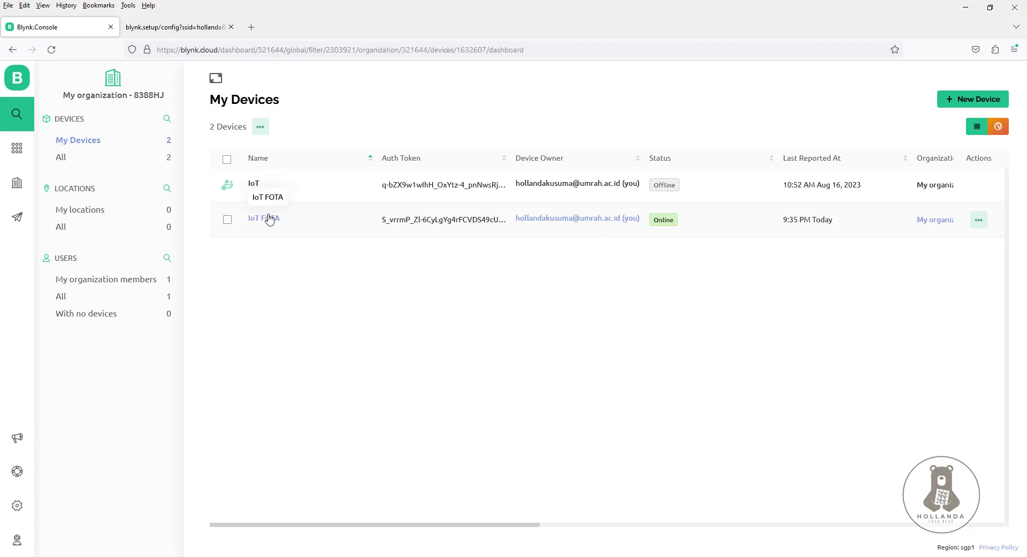